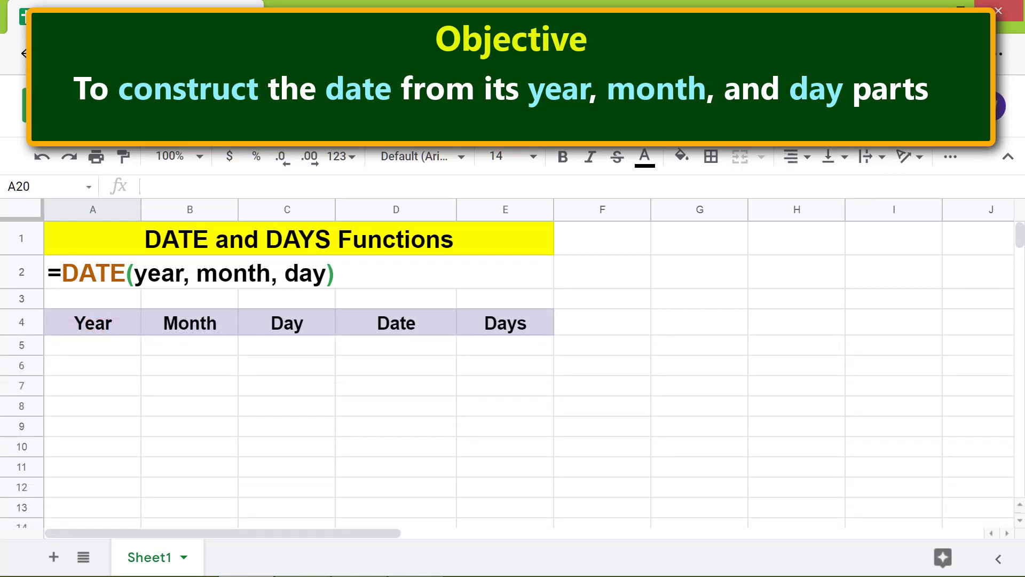
Fill the first data row, A5:C5, with year 2021, month 4 and day 1.
key("Up")
key("Up")
key("Up")
key("Up")
key("Up")
key("Up")
key("Up")
key("Up")
key("Up")
key("Up")
key("Up")
key("Up")
key("Up")
key("Up")
key("Up")
type("2021")
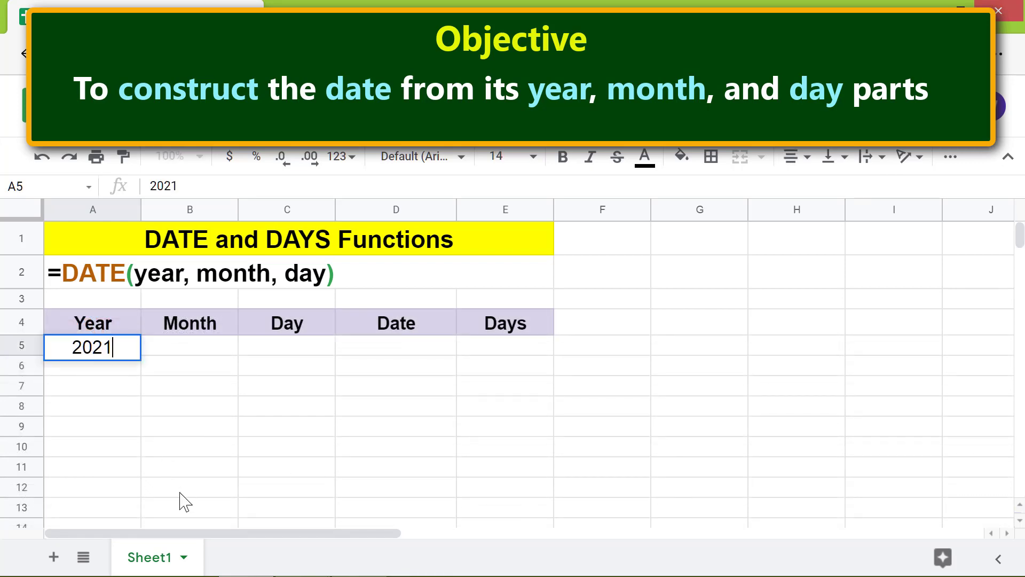
key("Tab")
type("4")
key("Tab")
type("1")
key("Return")
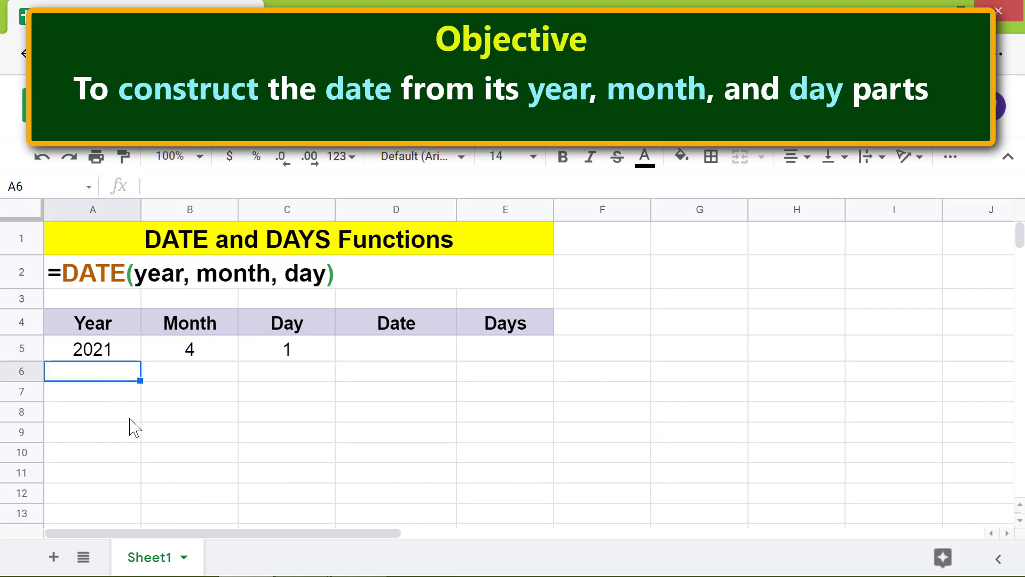
Fill the second data row, A6:C6, with year 2028, month 12 and day 9.
type("2028")
key("Tab")
type("12")
key("Tab")
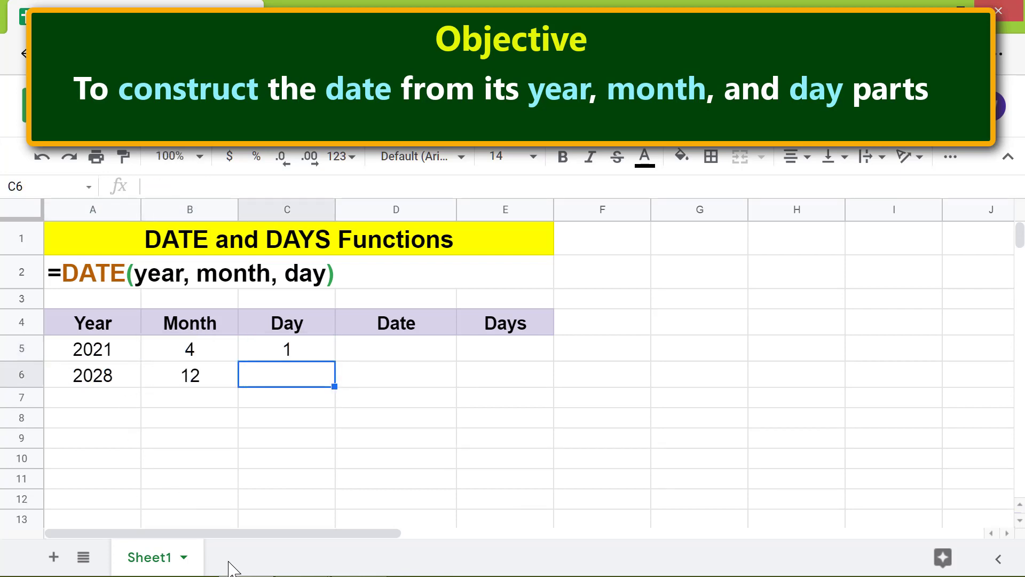
type("9")
key("Return")
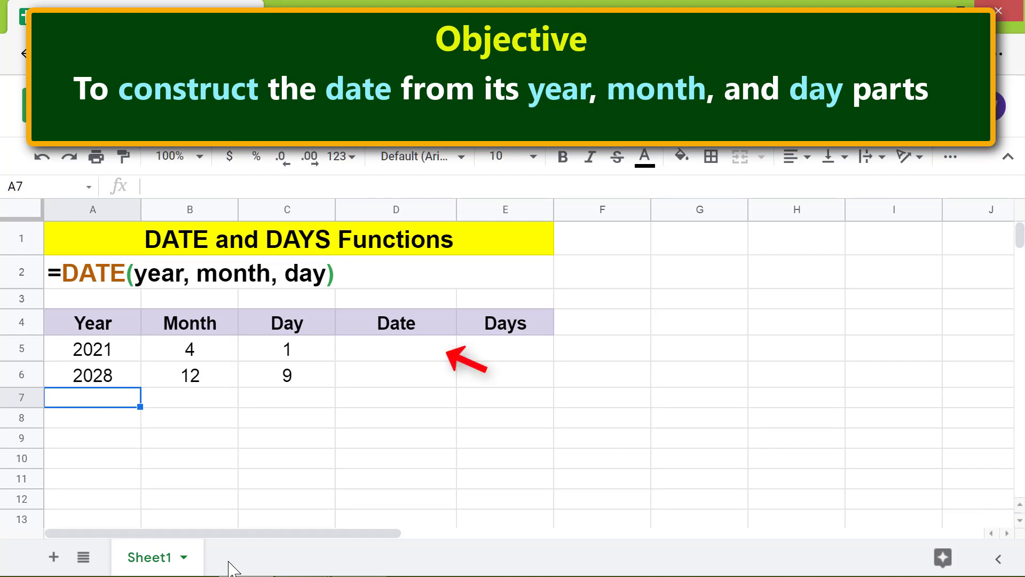
Enter =DATE(A5,B5,C5) in cell D5 and accept the suggested autofill for the date in D6.
left_click(423, 354)
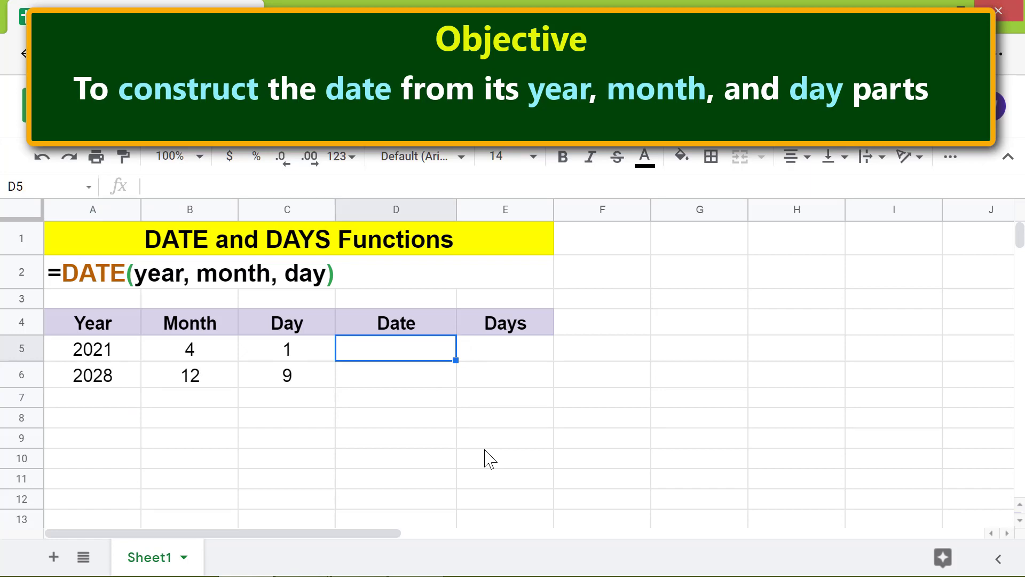
type("=dat")
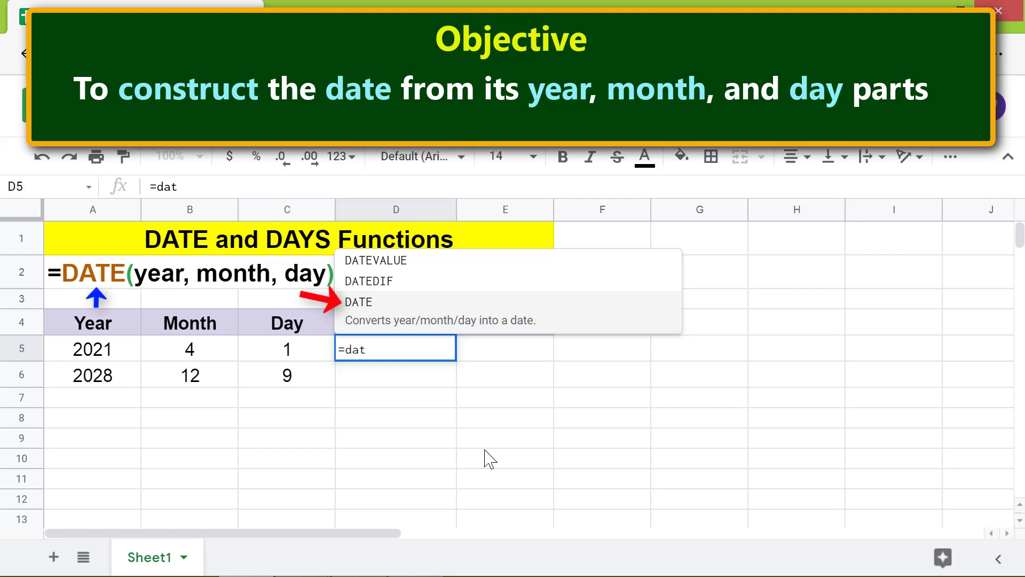
left_click(404, 310)
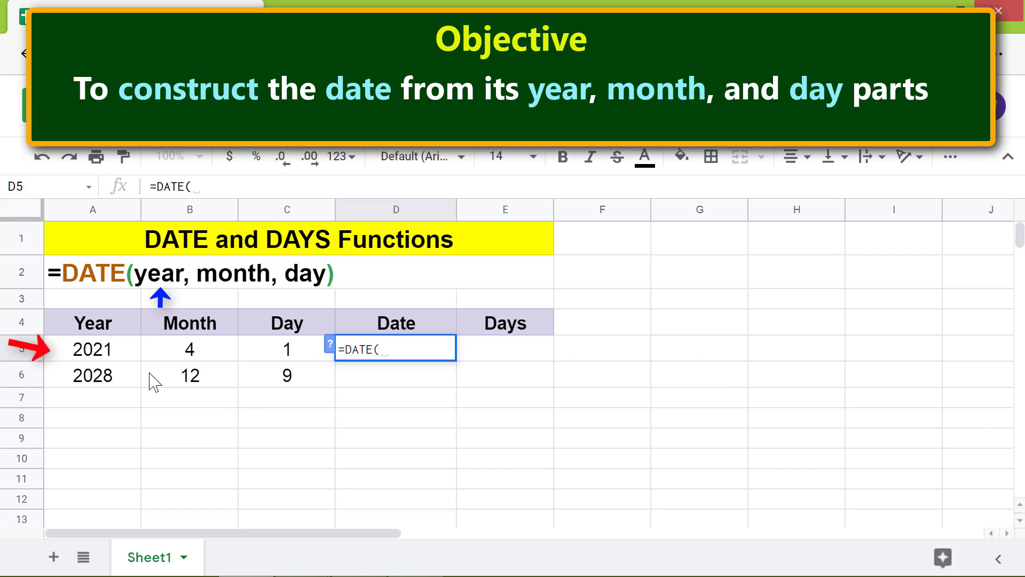
left_click(122, 354)
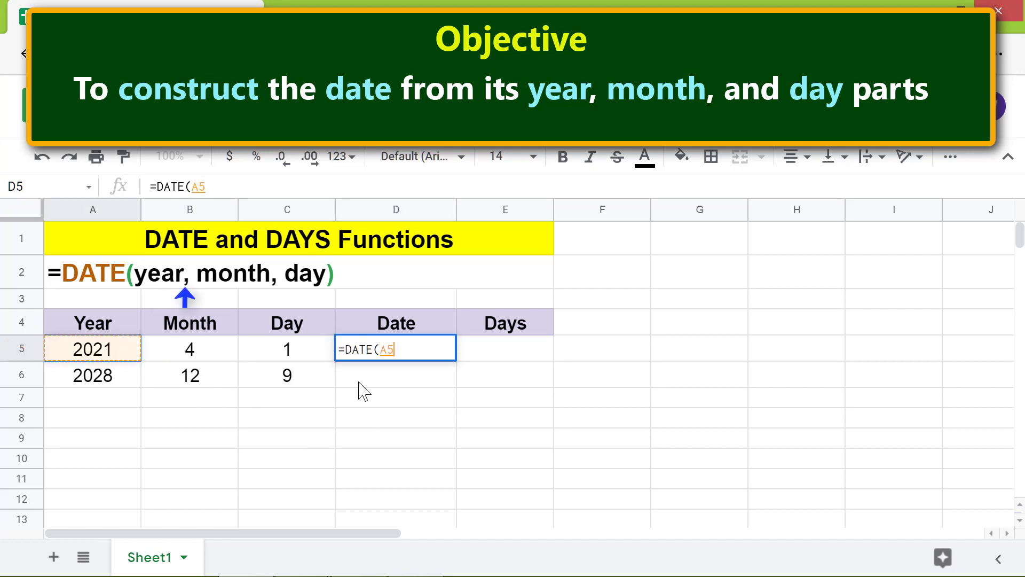
type(",")
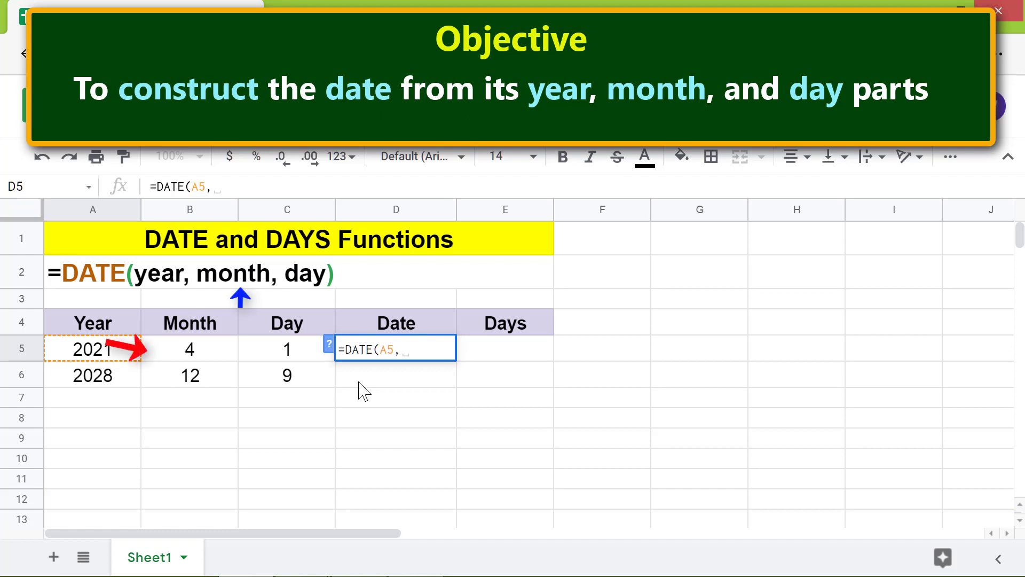
left_click(235, 359)
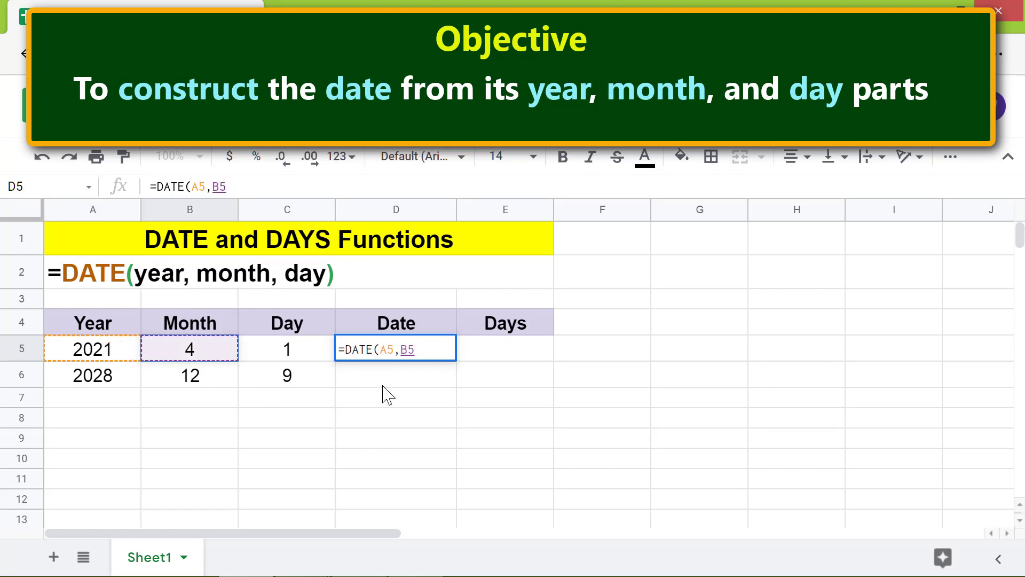
type(",")
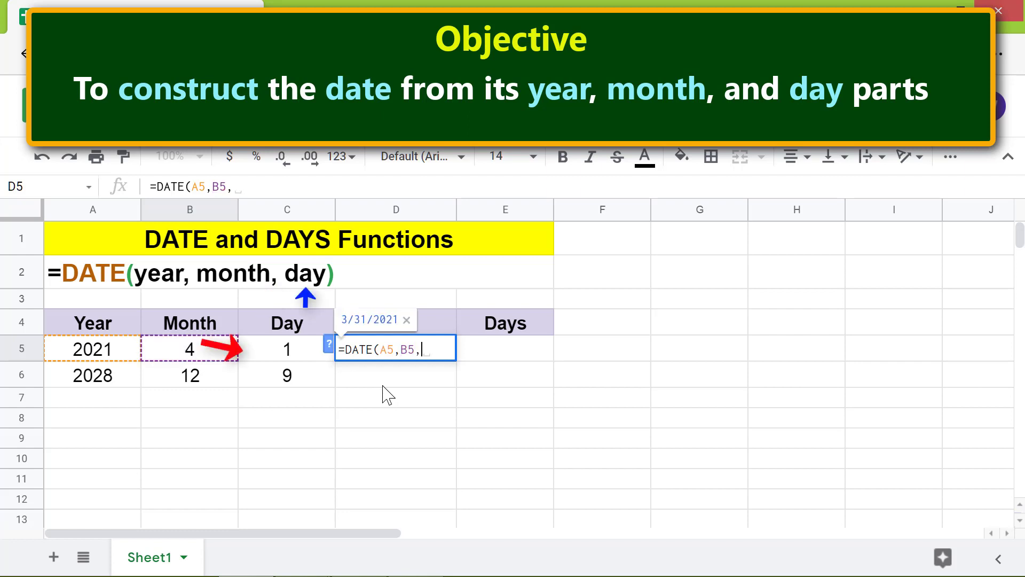
left_click(291, 351)
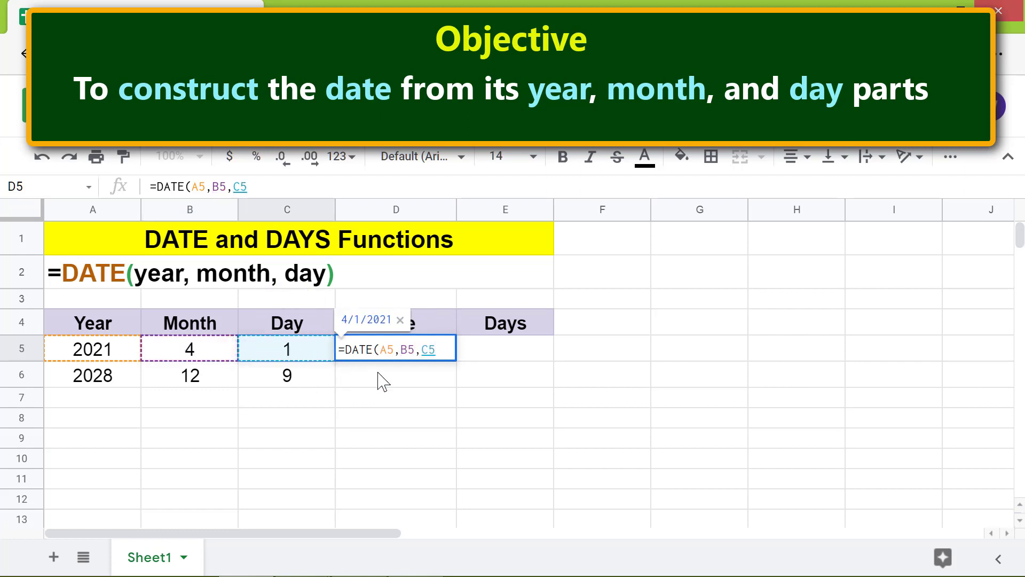
key("Return")
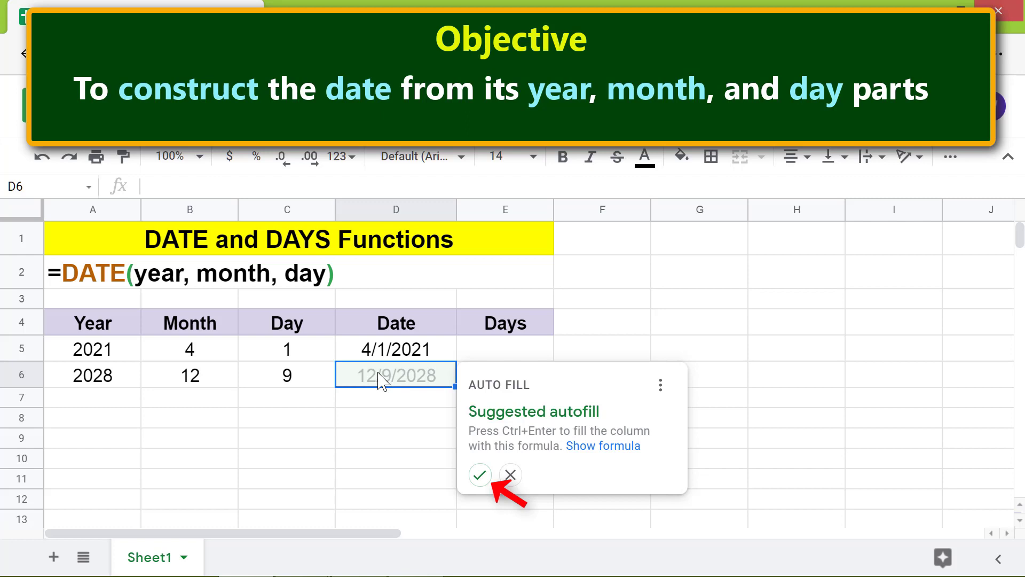
left_click(480, 475)
left_click(428, 404)
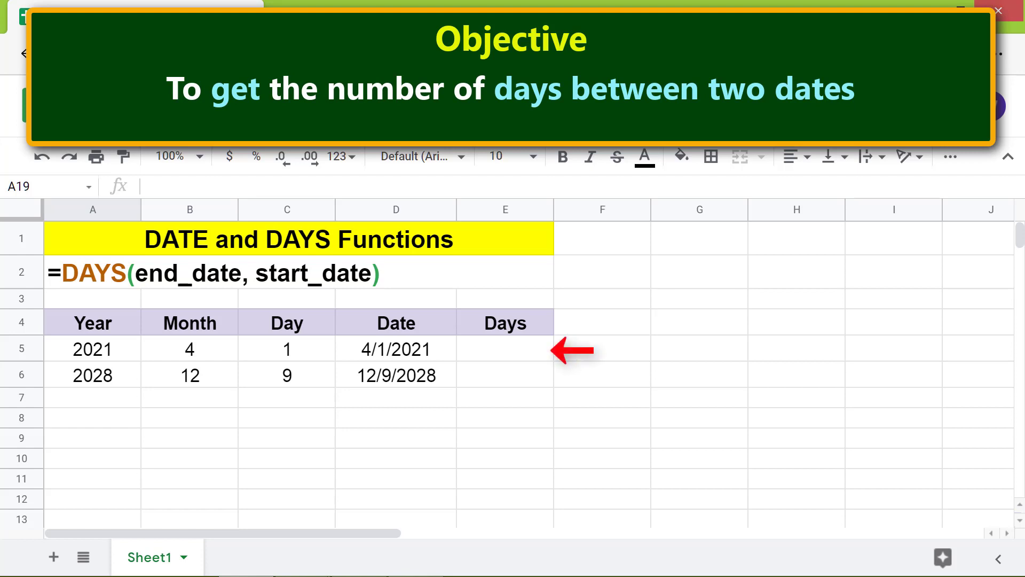
Calculate the days between the two dates in cell E5 with =DAYS(D6,D5), and reject the suggested autofill for E6.
left_click(521, 359)
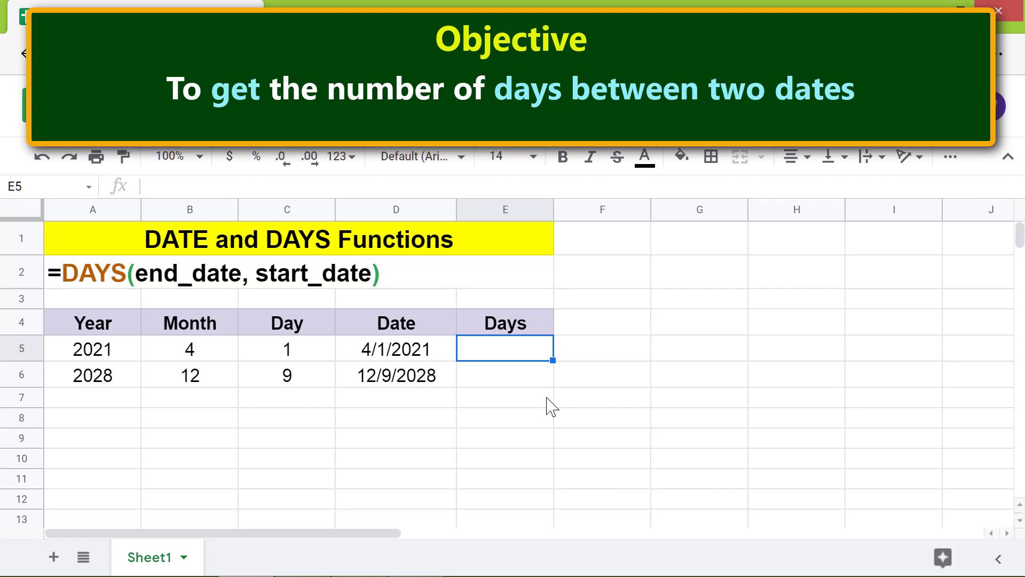
type("=day")
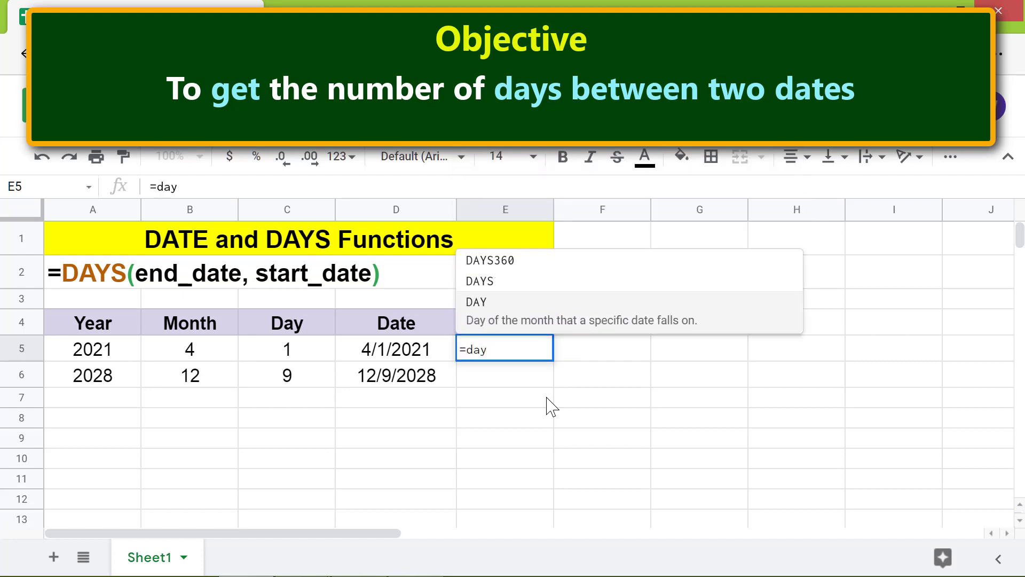
left_click(513, 293)
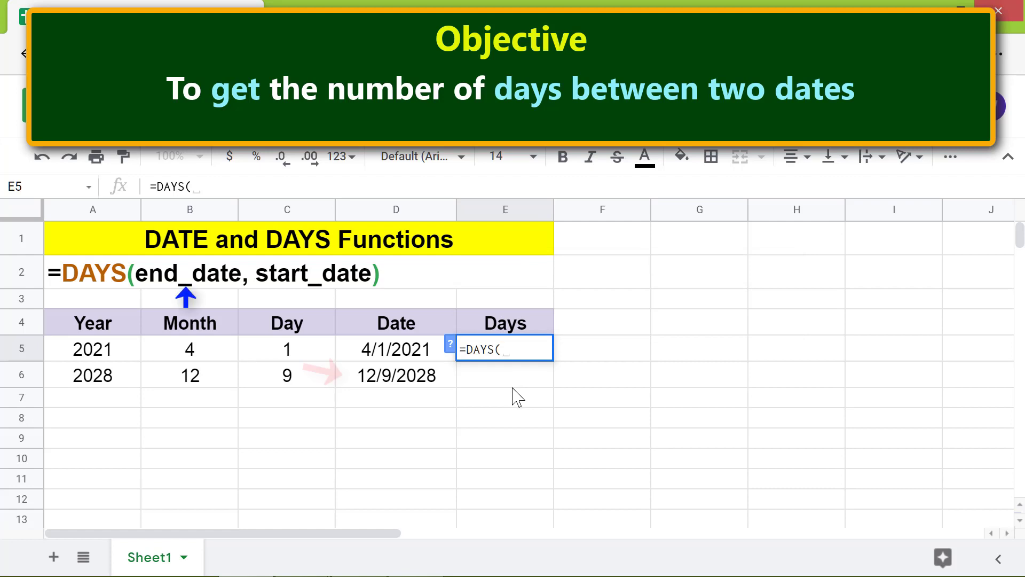
left_click(417, 387)
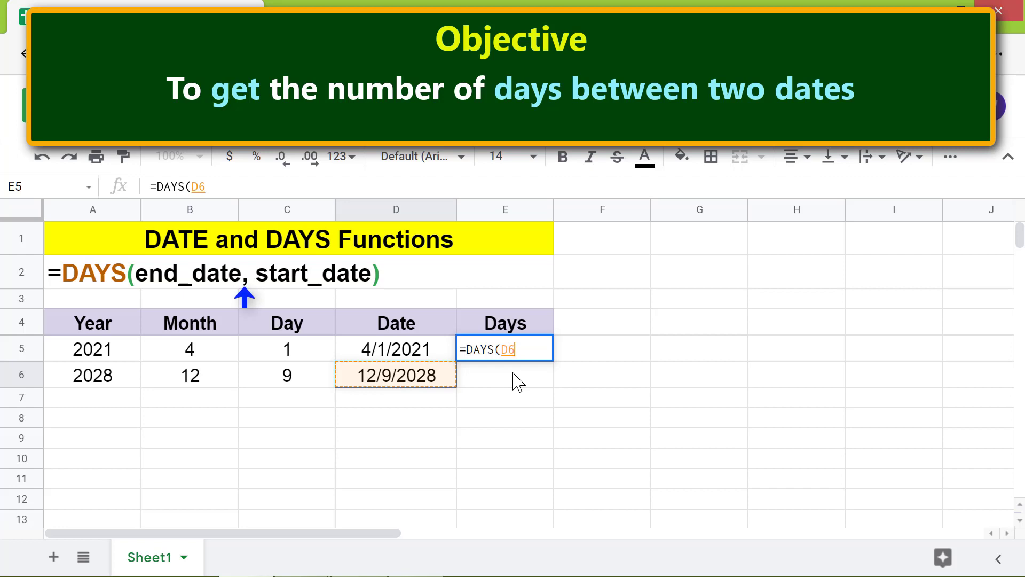
type(",")
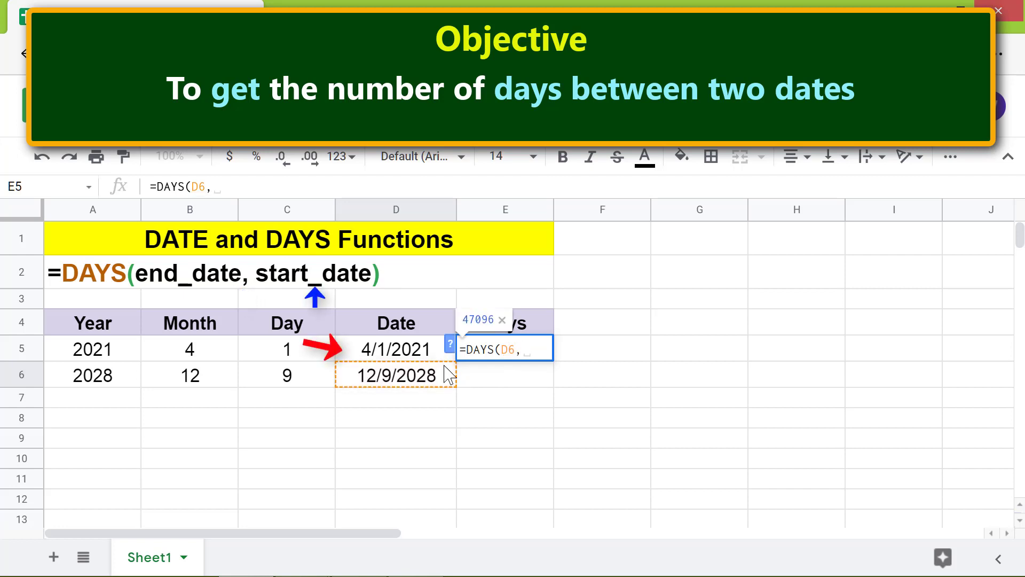
left_click(414, 353)
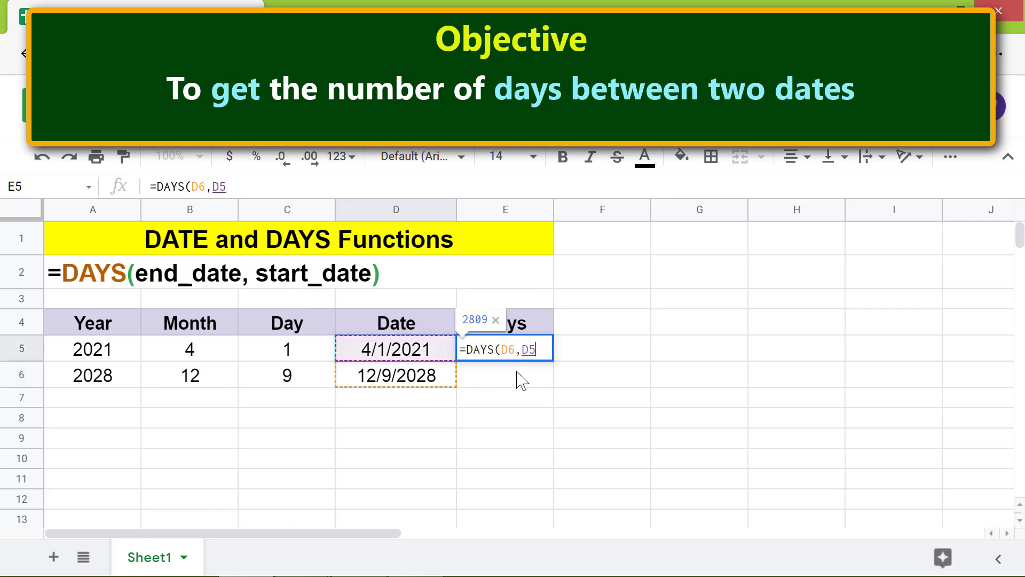
key("Return")
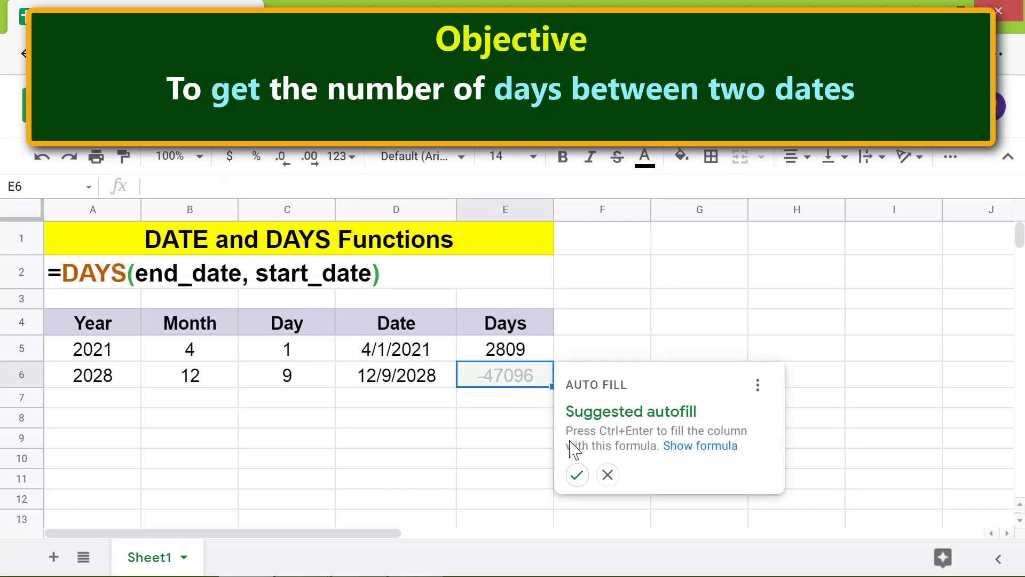
left_click(607, 475)
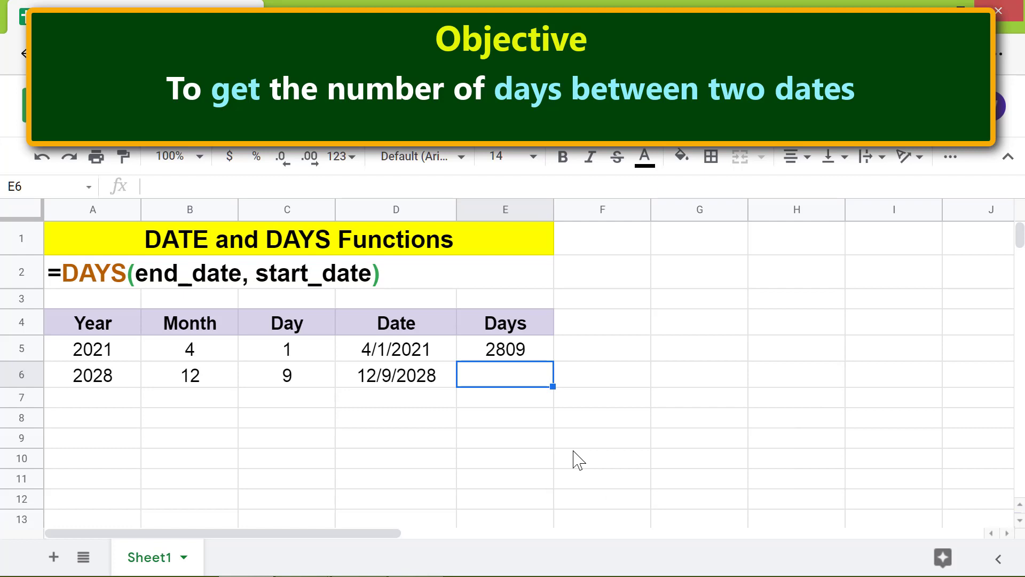